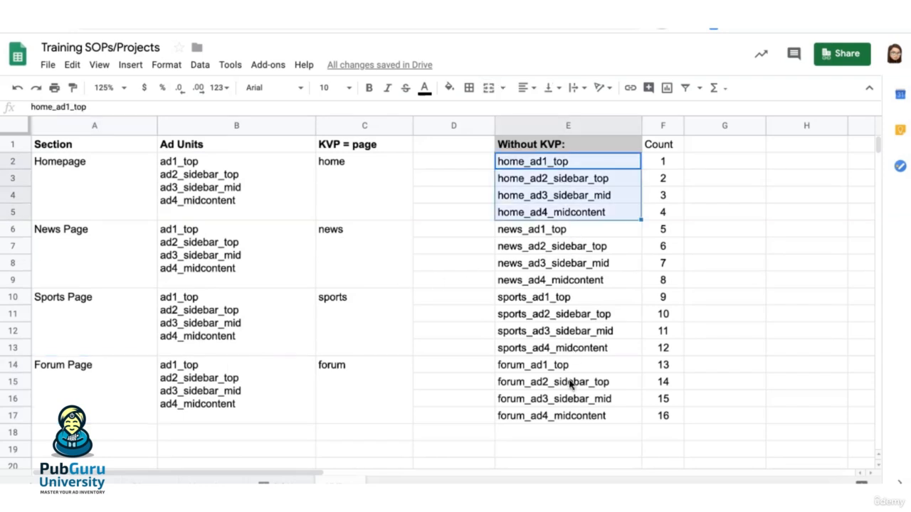
Step: Clear the repeated ad unit lists for the News, Sports and Forum pages, and merge B2:B17 around the Homepage list
click(268, 197)
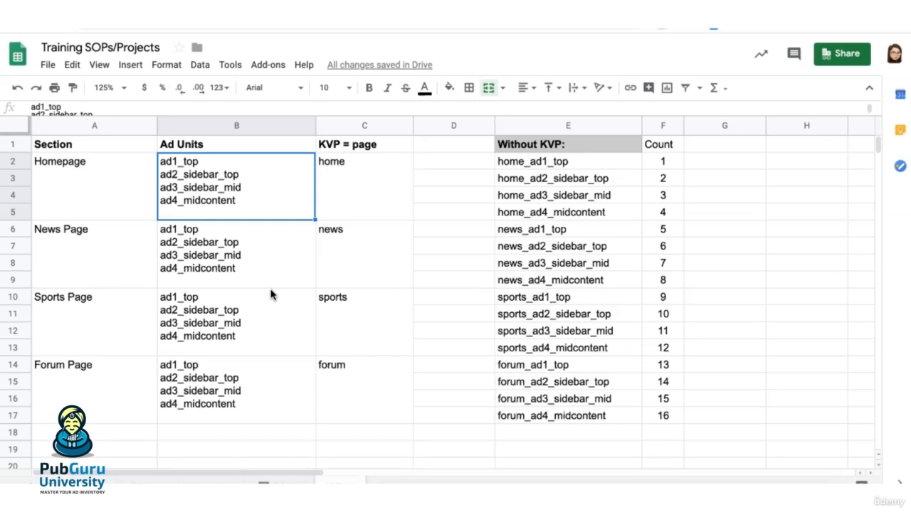
drag(269, 261, 267, 382)
key(Delete)
drag(267, 186, 265, 382)
click(489, 91)
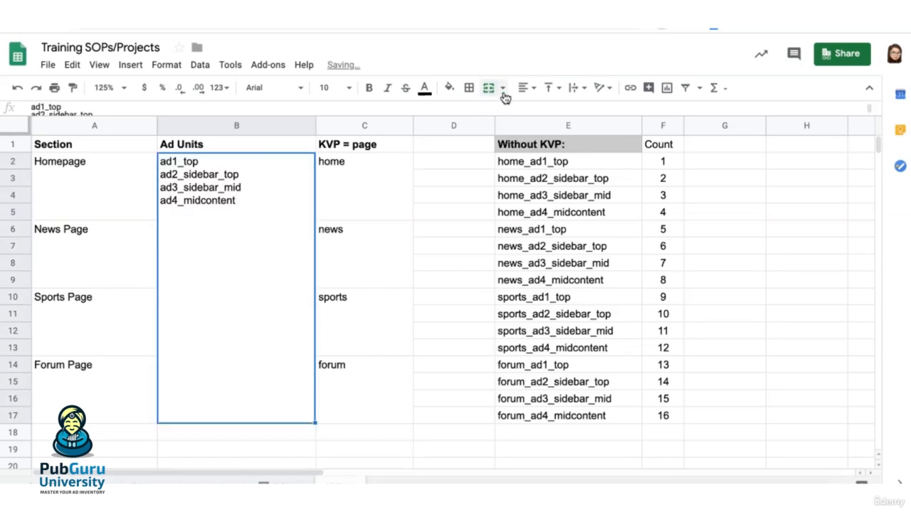
Step: Centre the merged ad unit list horizontally and align it to the middle vertically
click(526, 89)
click(540, 114)
click(551, 91)
click(566, 114)
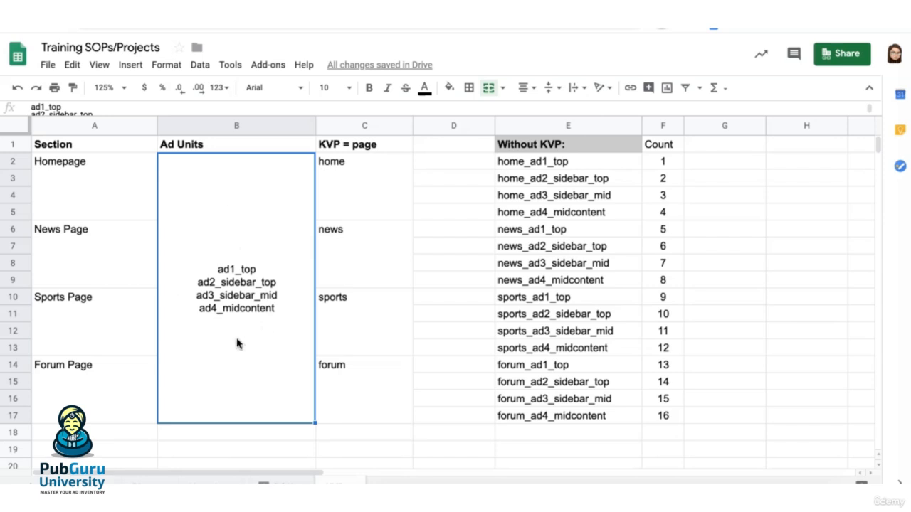
Step: Examine the page sections, the shared ad units and the KVP page values, and compare them with the ad unit list without KVP
click(118, 198)
click(112, 264)
click(106, 334)
click(107, 391)
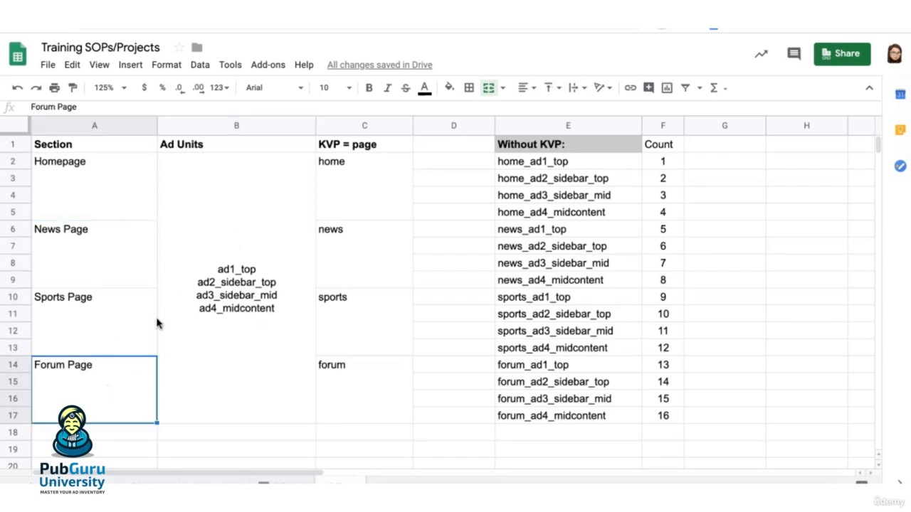
click(91, 187)
click(378, 191)
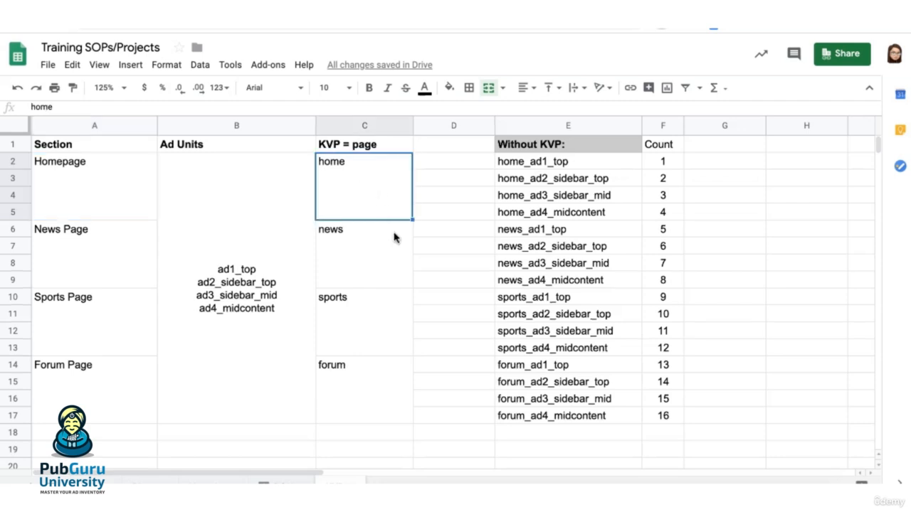
click(364, 372)
click(370, 145)
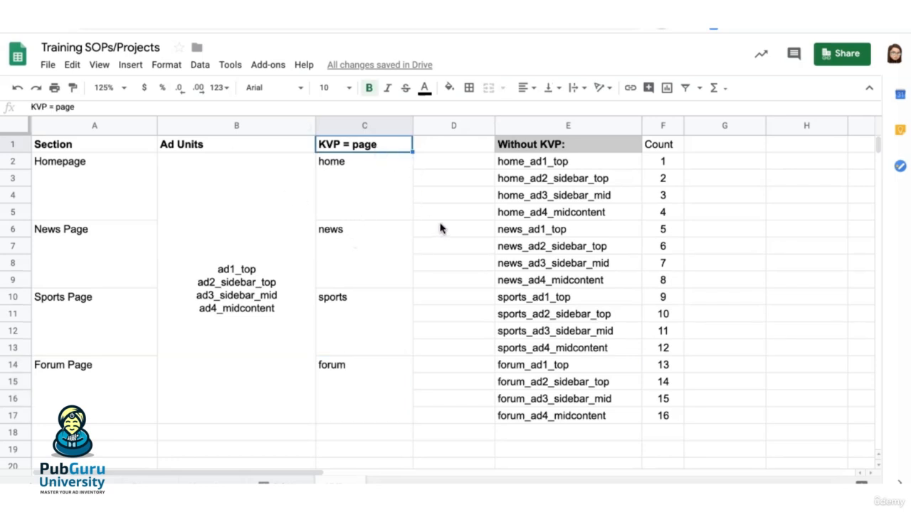
click(376, 190)
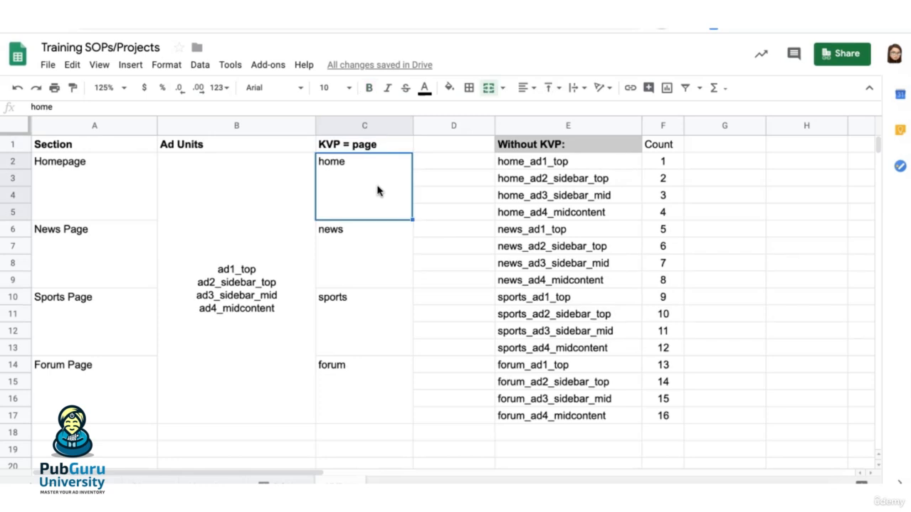
click(288, 246)
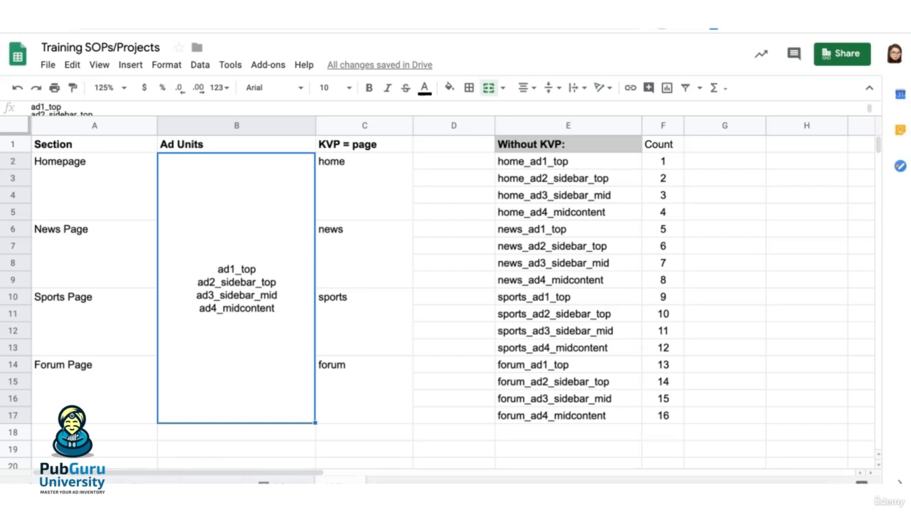
drag(527, 161, 647, 415)
click(257, 344)
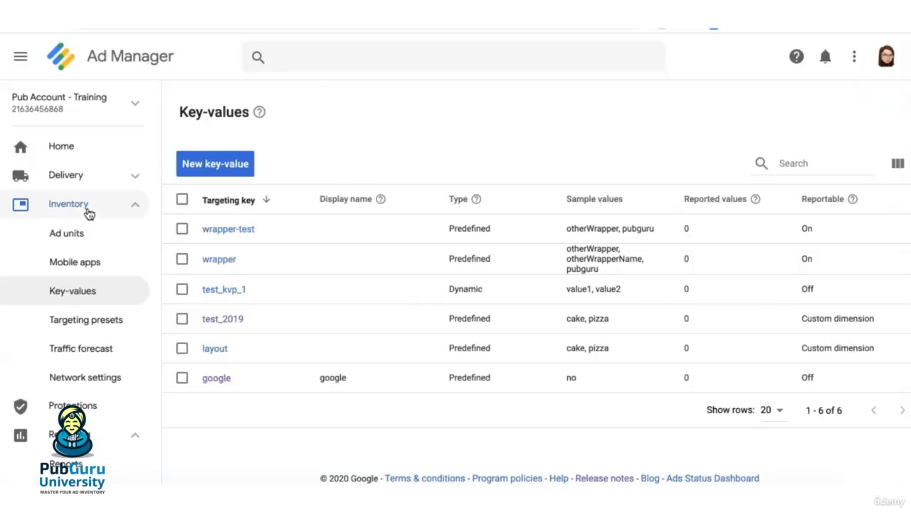
Step: Start a new key-value in Ad Manager with the name and display name "page"
click(216, 171)
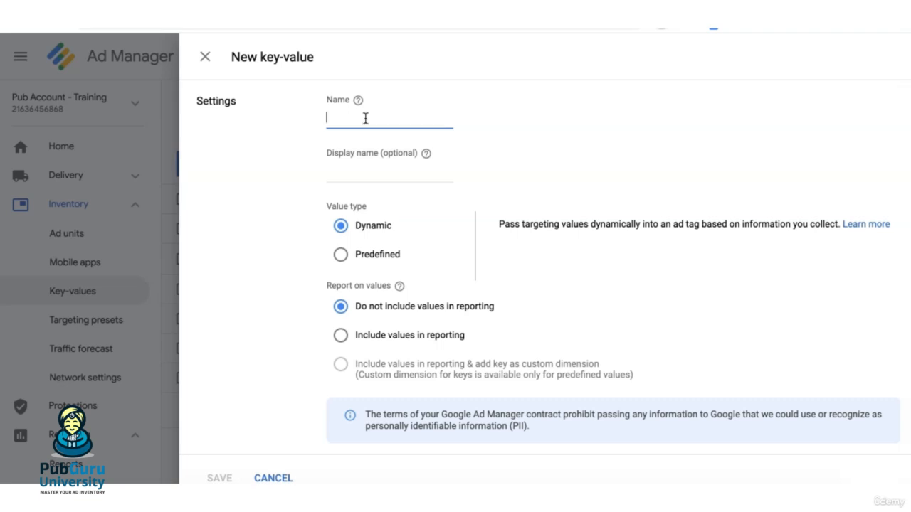
text(page)
double_click(342, 117)
key(ctrl+c)
click(368, 169)
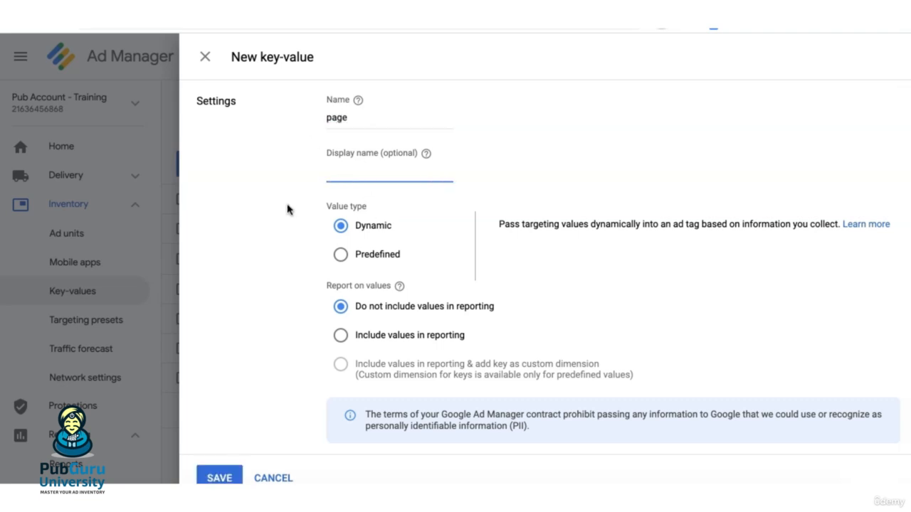
key(ctrl+v)
Step: Set the page key's value type to Predefined and include its values in reporting without adding a custom dimension
click(349, 258)
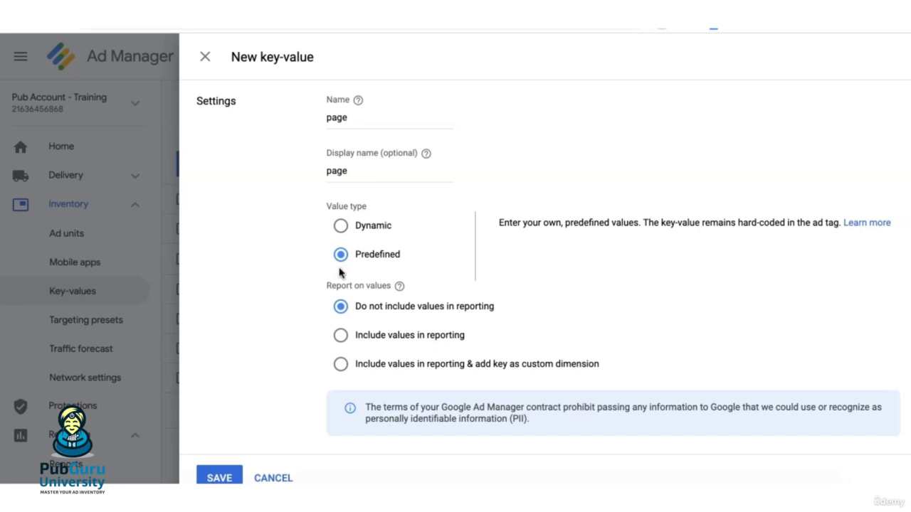
click(340, 226)
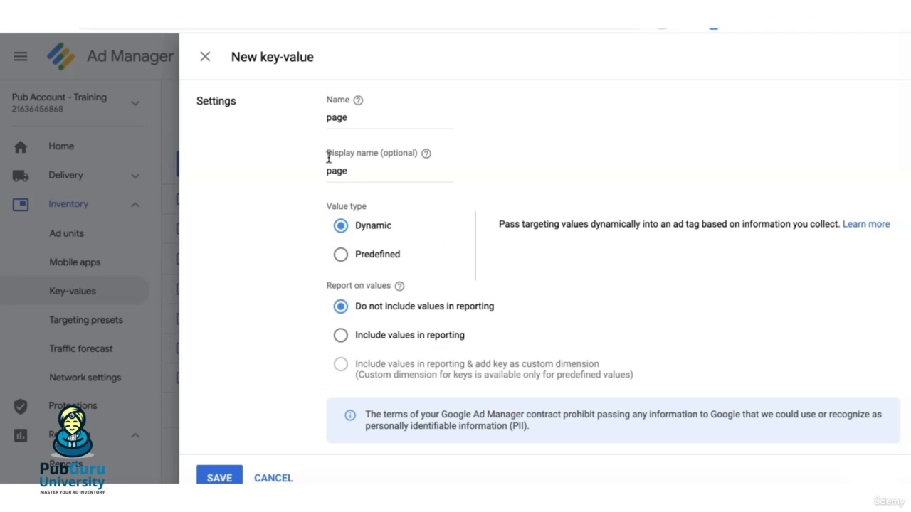
click(340, 254)
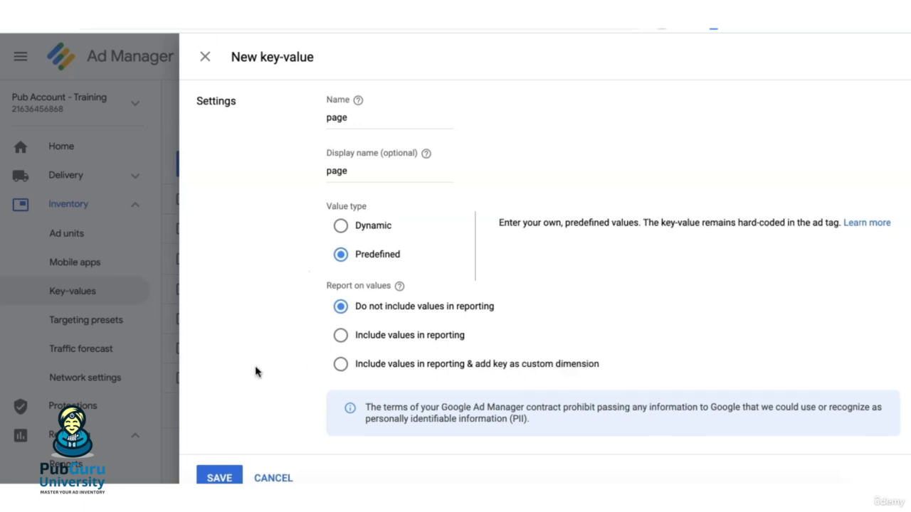
click(342, 337)
click(340, 367)
scroll(285, 362, down, 4)
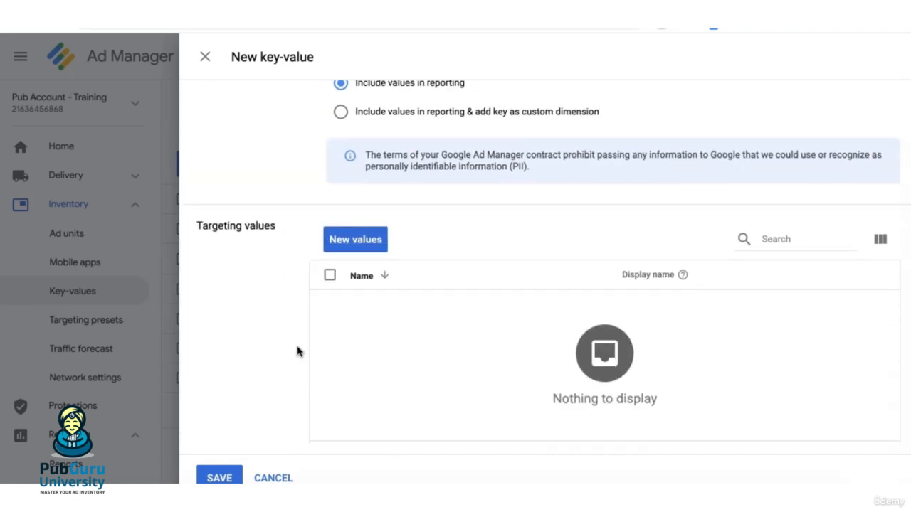
Step: Add the targeting values home, news, sports and forum from the sheet's KVP column to the page key and save them
click(354, 247)
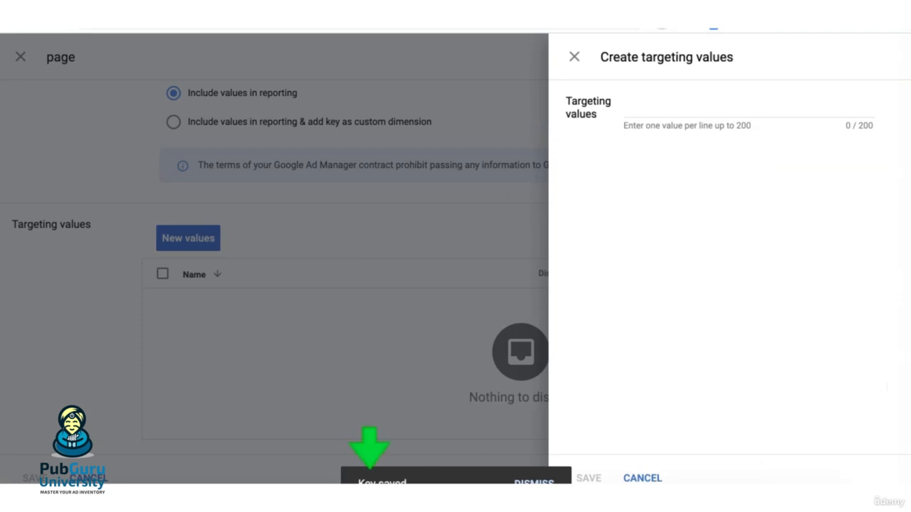
click(663, 106)
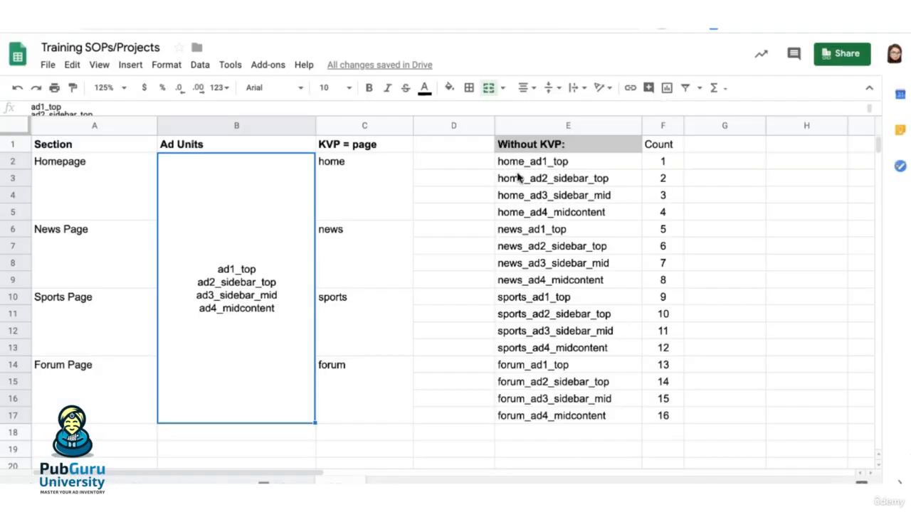
click(358, 197)
click(362, 246)
click(364, 320)
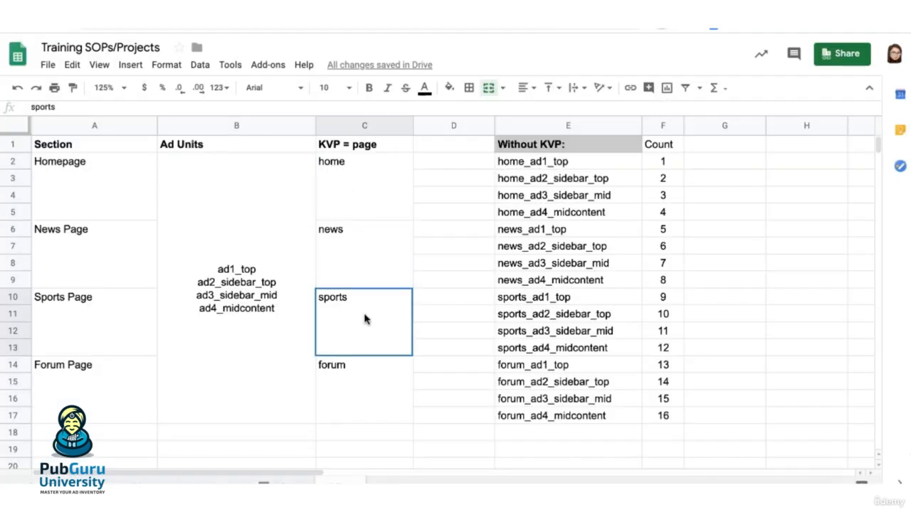
click(361, 386)
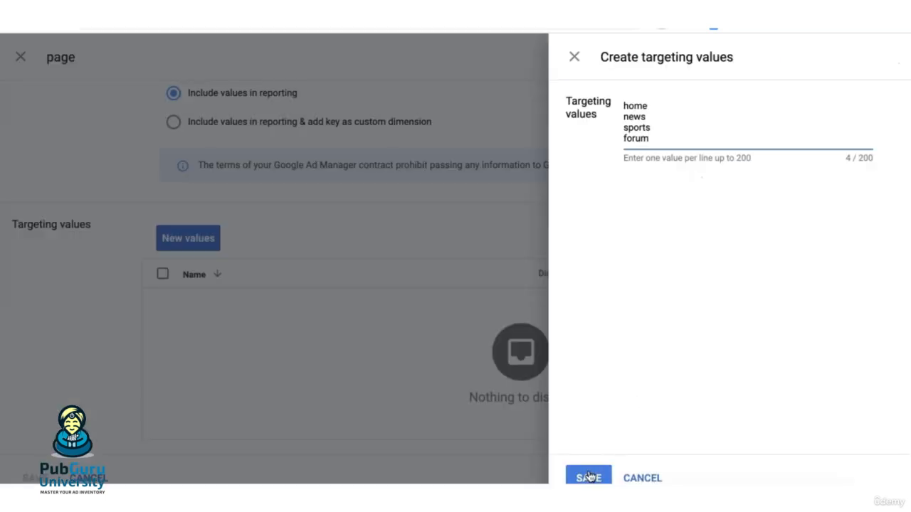
click(588, 477)
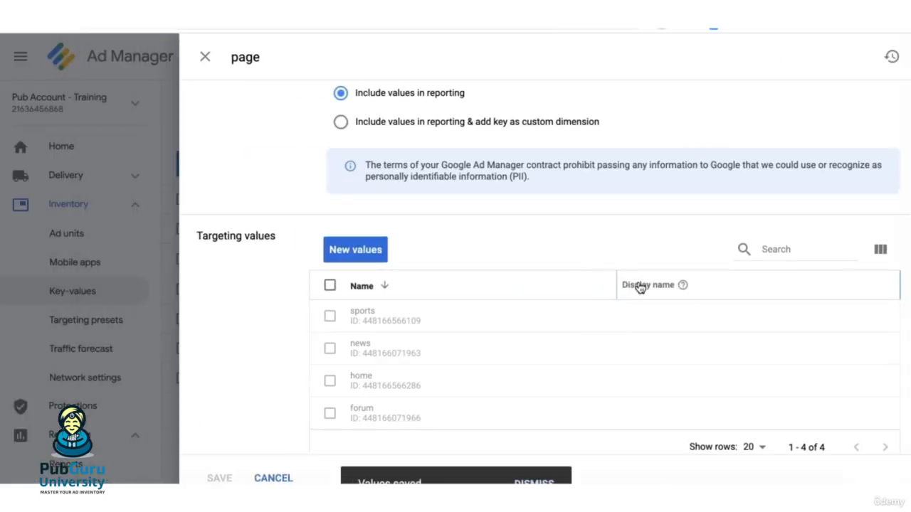
scroll(254, 282, up, 4)
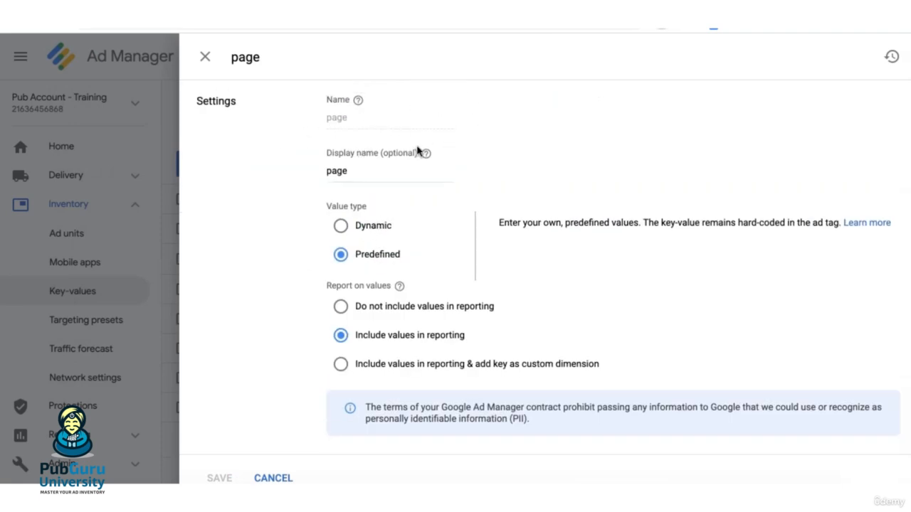
scroll(269, 315, down, 3)
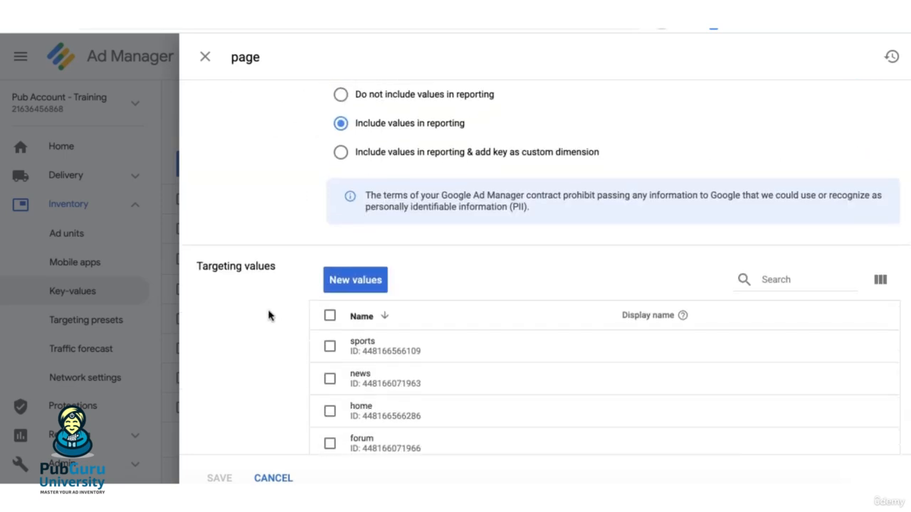
scroll(313, 330, down, 1)
scroll(398, 342, up, 4)
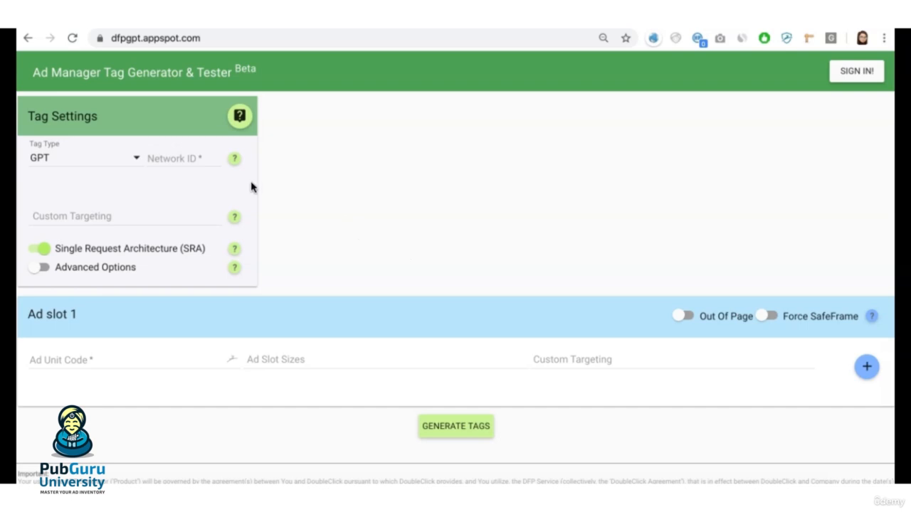
Step: Copy the network ID from the Ad Manager address and enter it as the Network ID in the Ad Manager Tag Generator
mouse_move(190, 222)
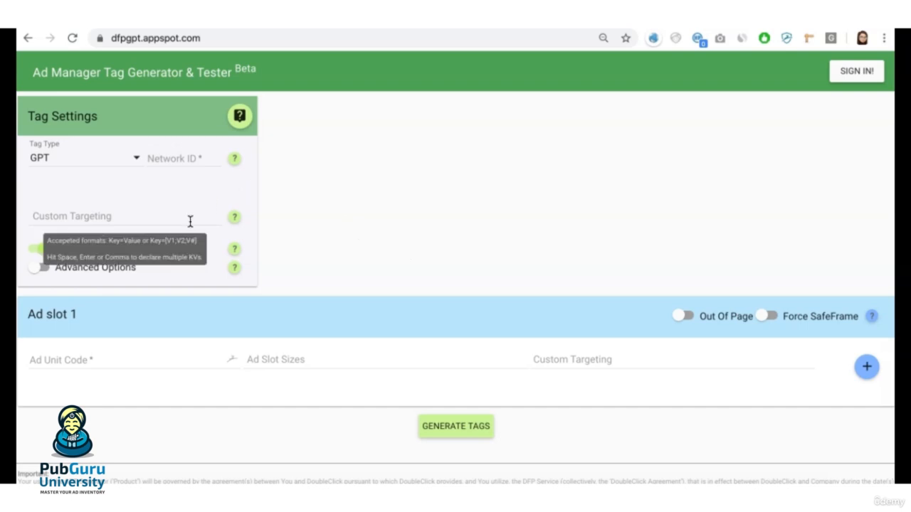
drag(311, 37, 249, 39)
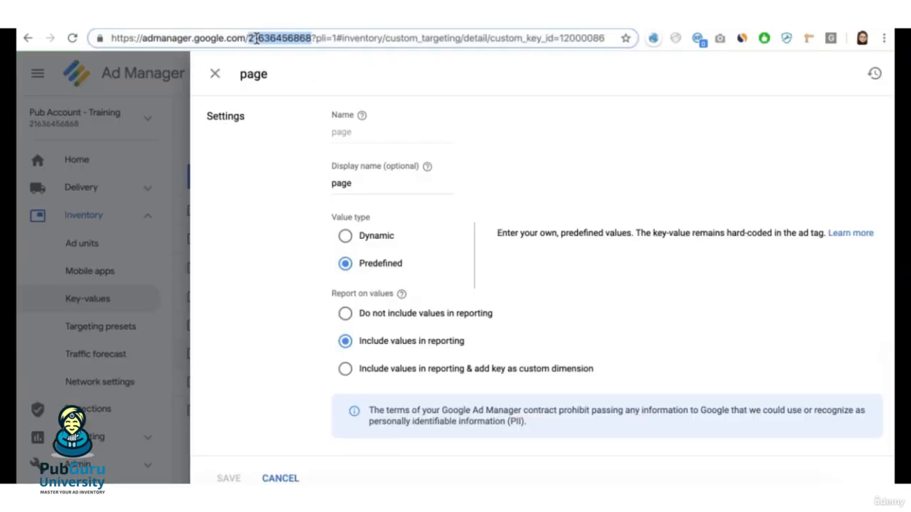
key(ctrl+c)
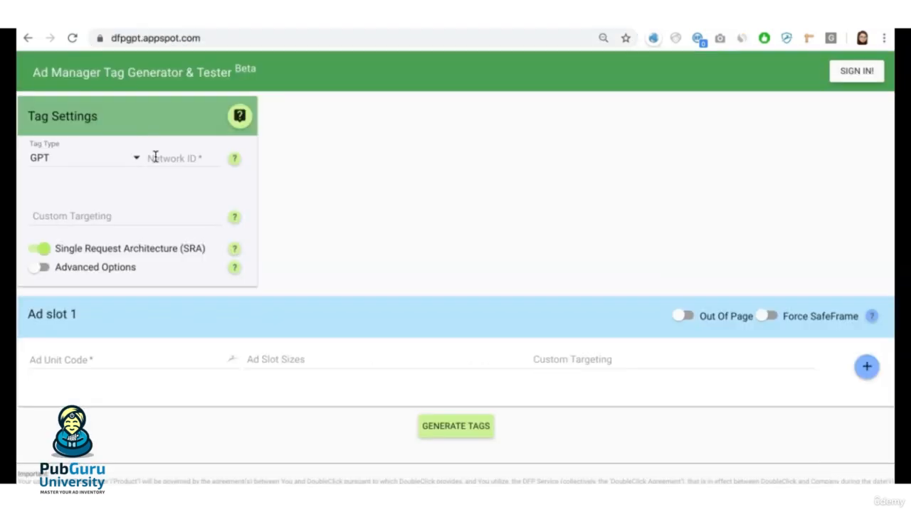
click(211, 157)
key(ctrl+v)
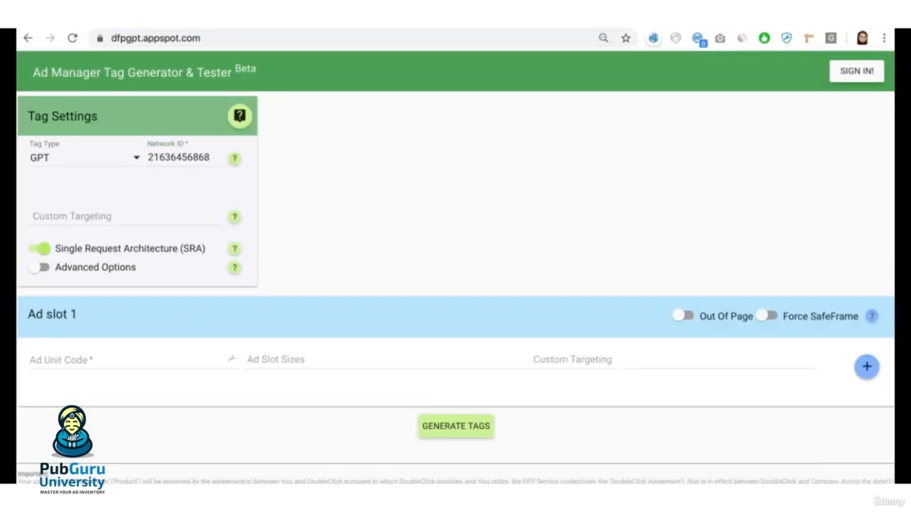
Step: Add page-level custom targeting page=home to the tag settings, taking the home value from the page key in Ad Manager
click(59, 212)
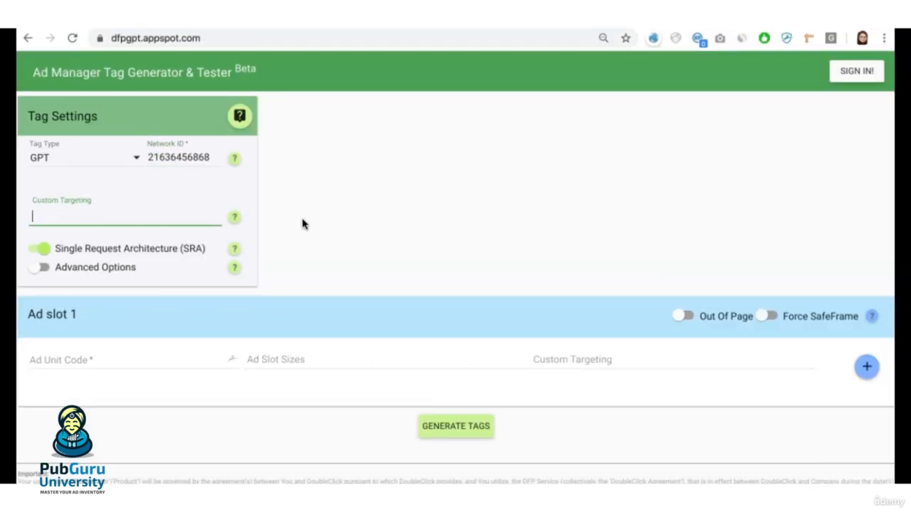
text(page)
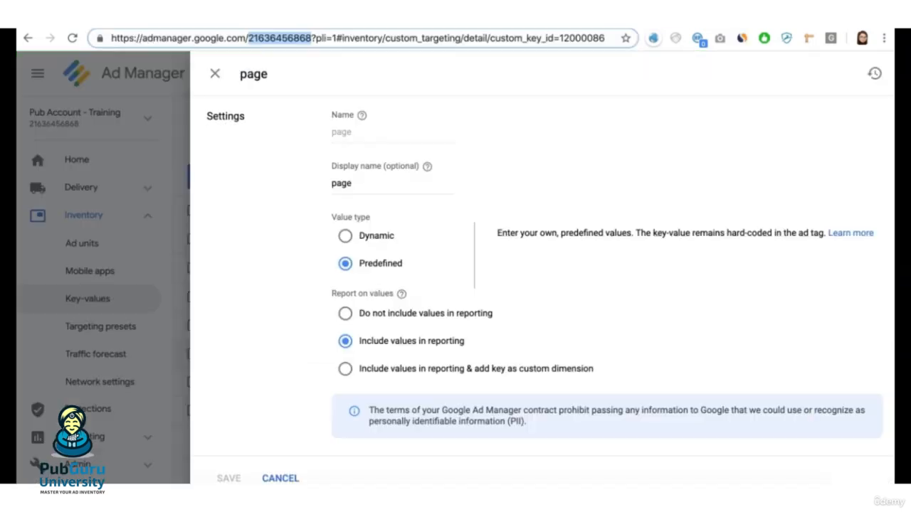
scroll(455, 249, down, 4)
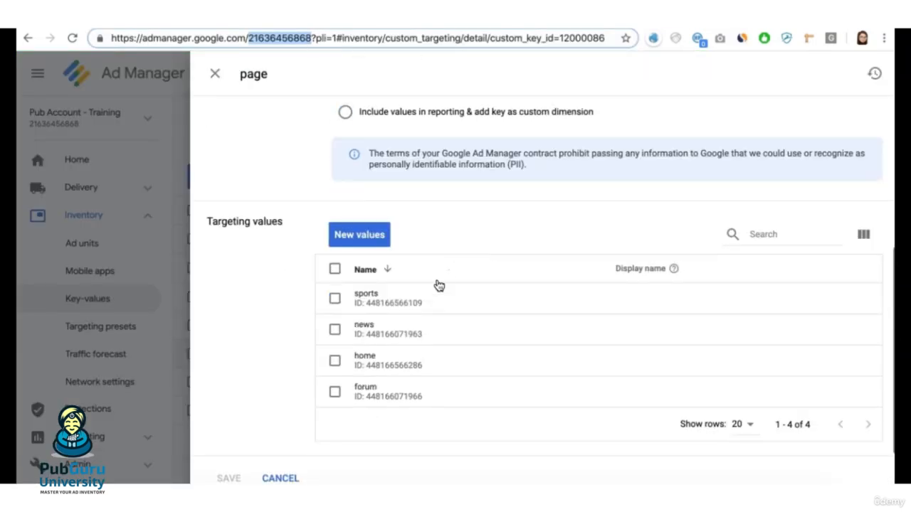
drag(375, 355, 355, 355)
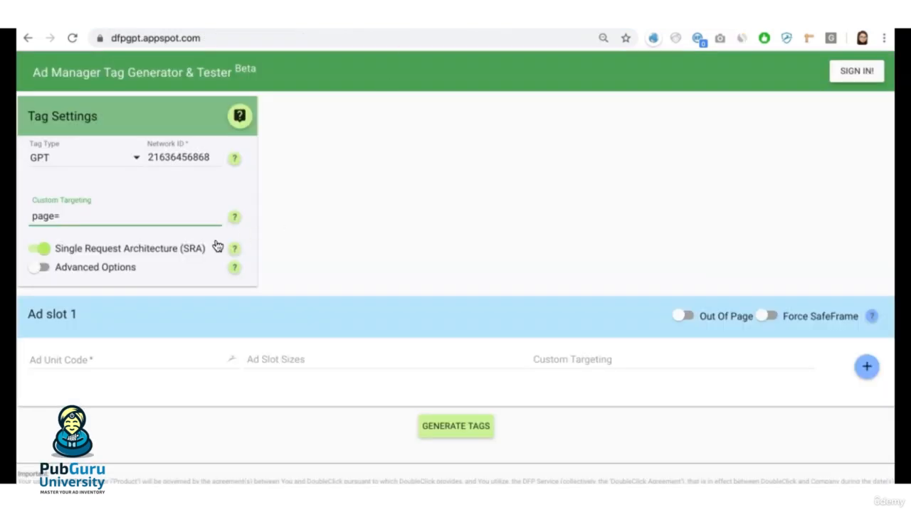
key(ctrl+v)
click(359, 220)
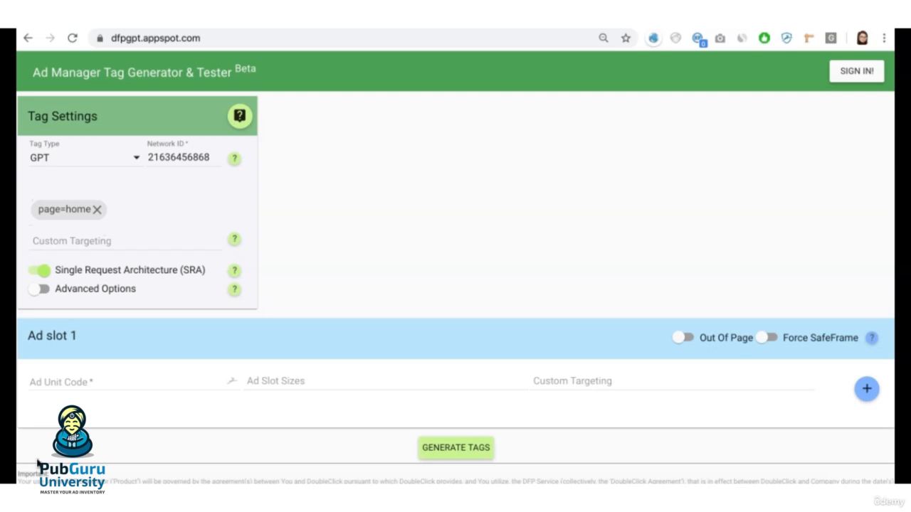
Step: Read the page-level custom targeting help for the single-value and multiple-value key formats, and close it
click(235, 239)
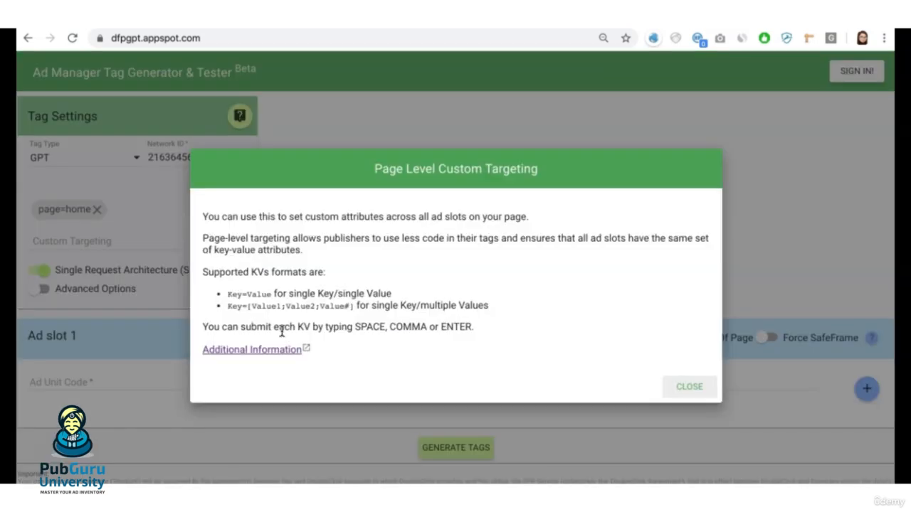
drag(226, 305, 353, 306)
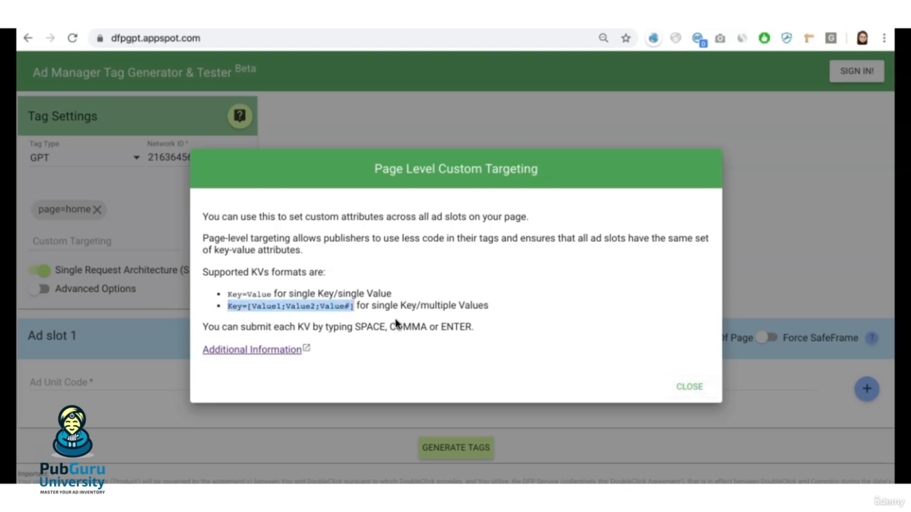
click(381, 293)
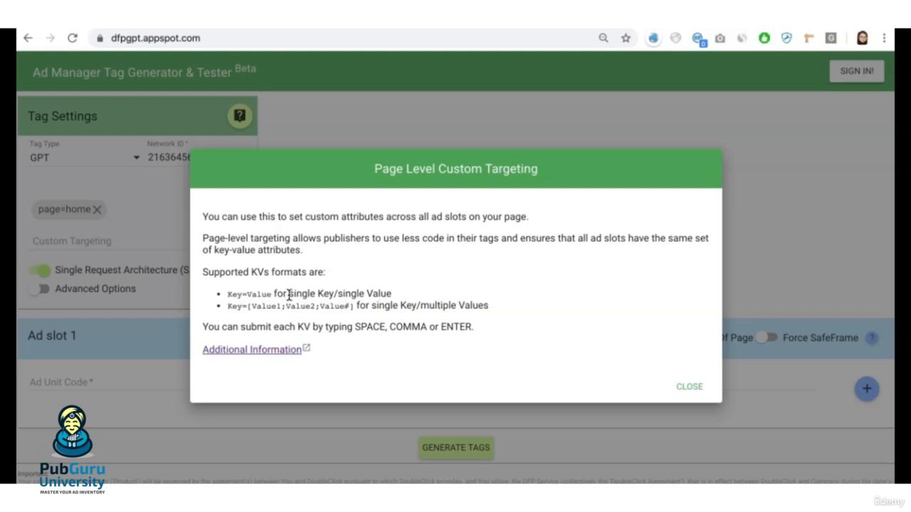
drag(274, 293, 226, 294)
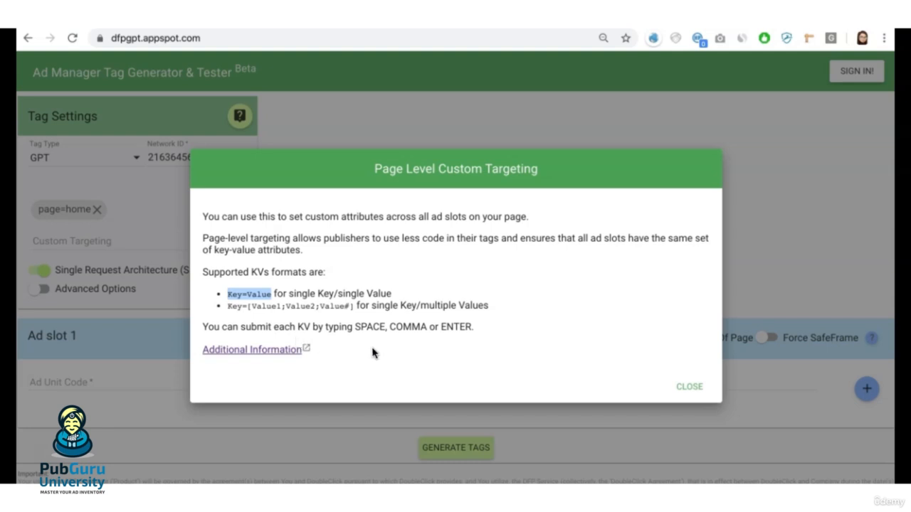
click(688, 387)
scroll(296, 248, down, 3)
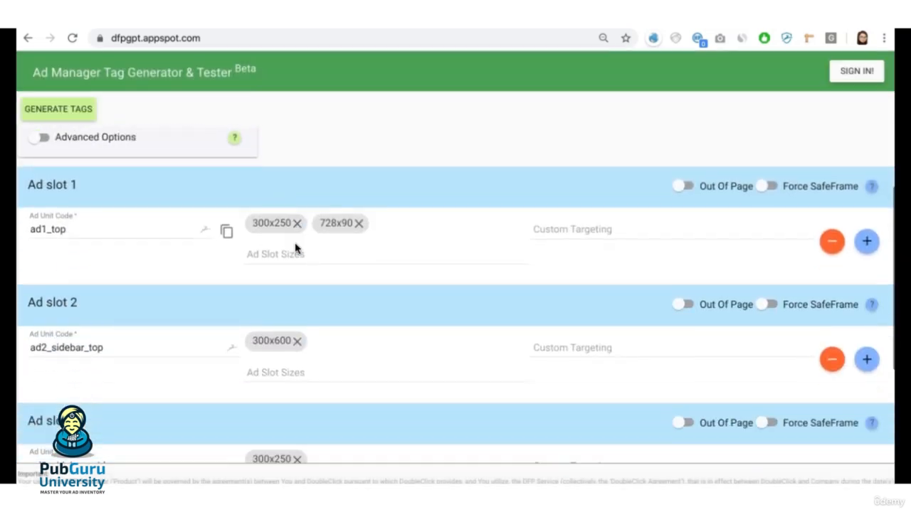
Step: Generate the GPT tags for the ad slots ad1_top, ad2_sidebar_top, ad3_sidebar_mid and ad4_midcontent
scroll(136, 369, down, 2)
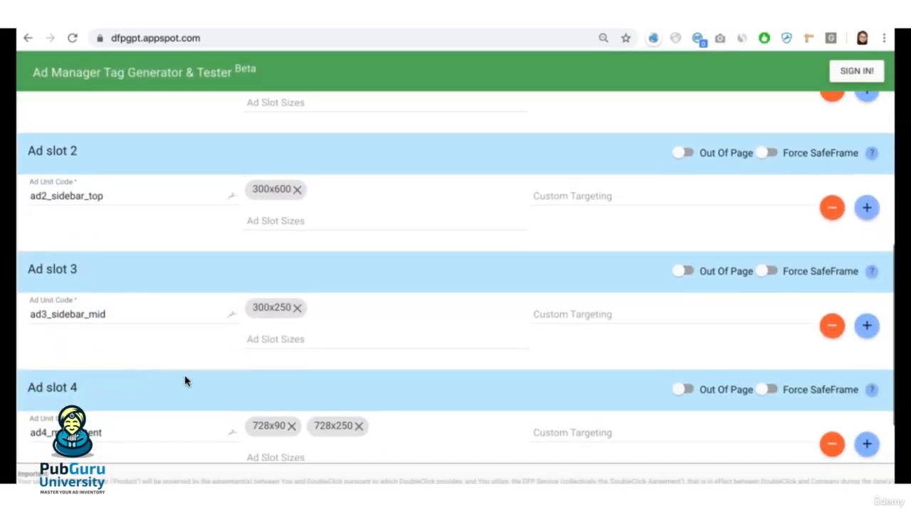
scroll(322, 289, up, 2)
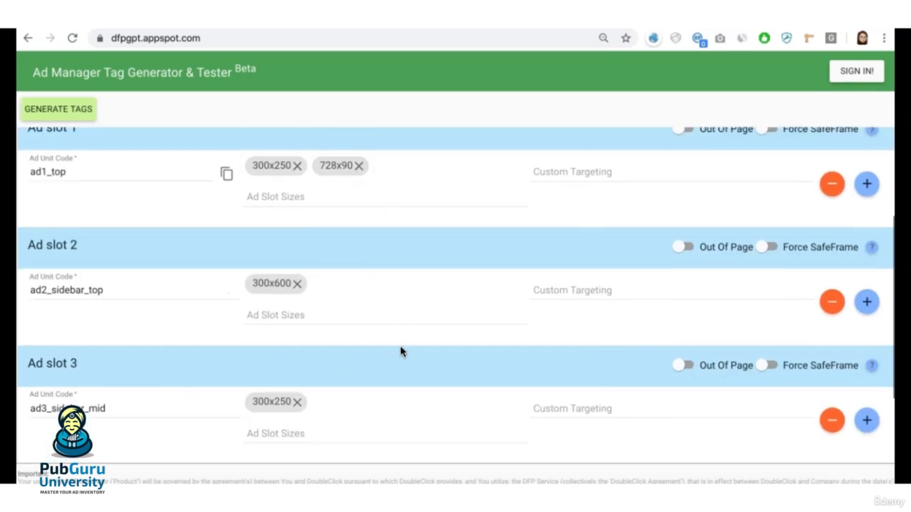
scroll(401, 350, down, 2)
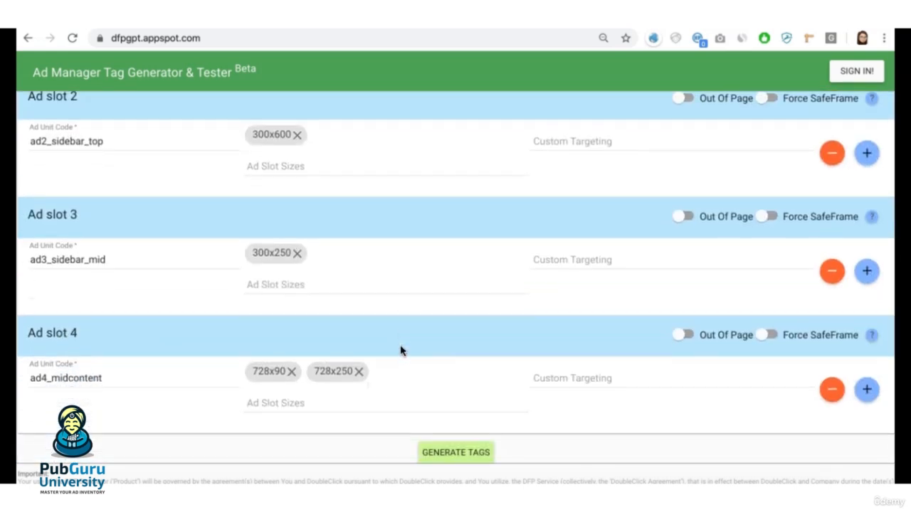
click(442, 459)
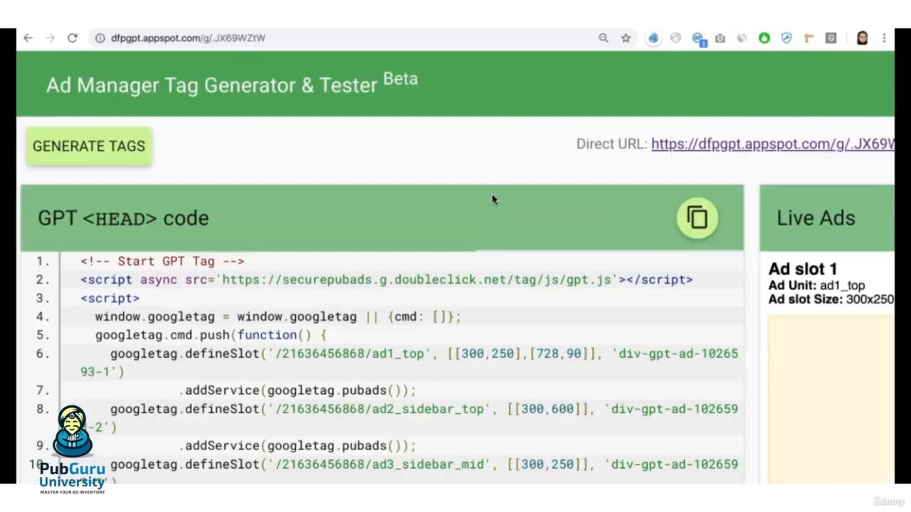
Step: Examine the generated GPT head code for the slot definitions and the page-level setTargeting line
scroll(471, 217, down, 5)
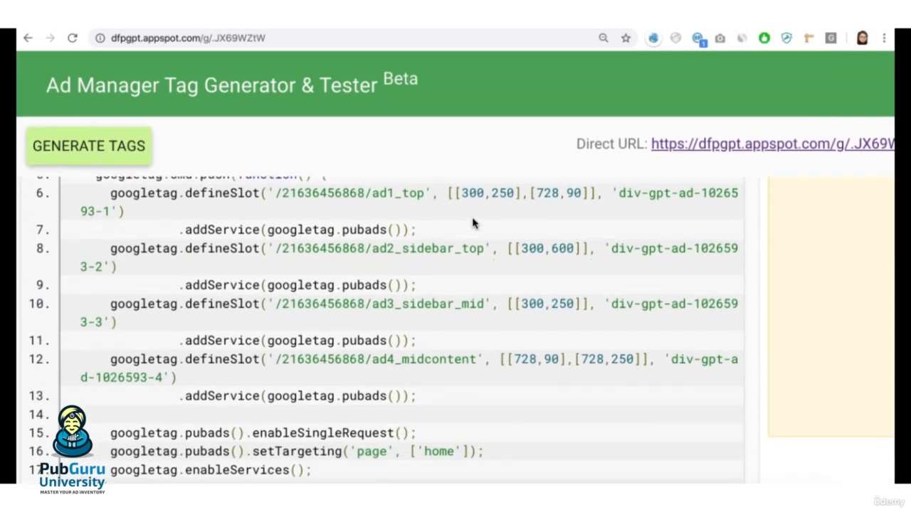
scroll(472, 223, up, 1)
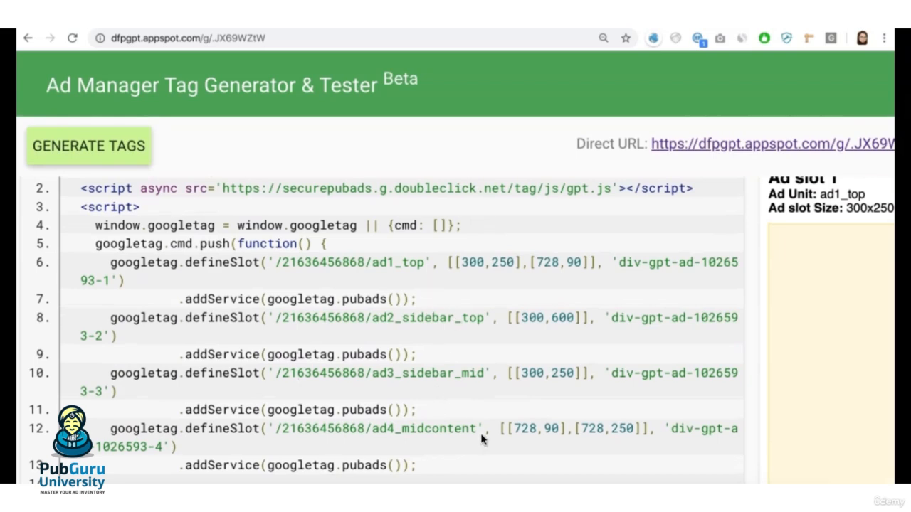
scroll(557, 400, down, 1)
scroll(558, 400, down, 2)
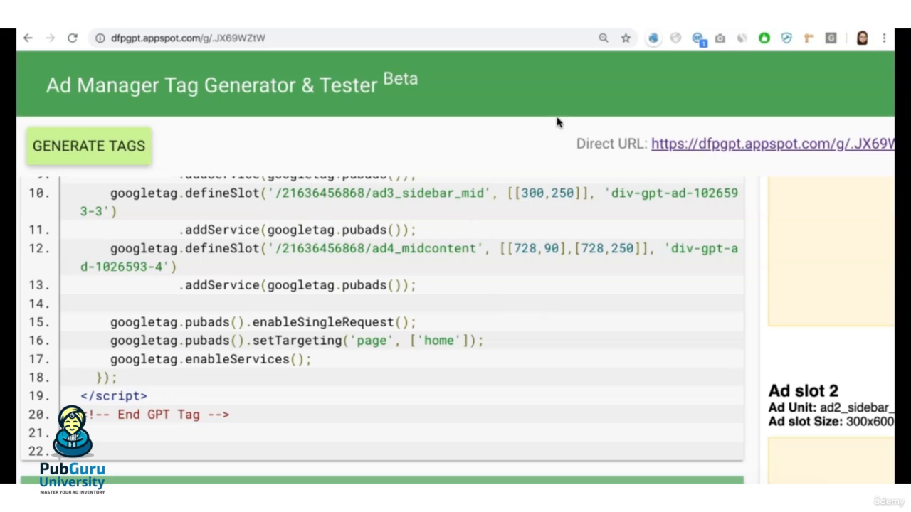
Step: Compare the news, sports and forum values in the Google Sheets KVP column with the generated code's page targeting
key(ctrl+Tab)
click(83, 267)
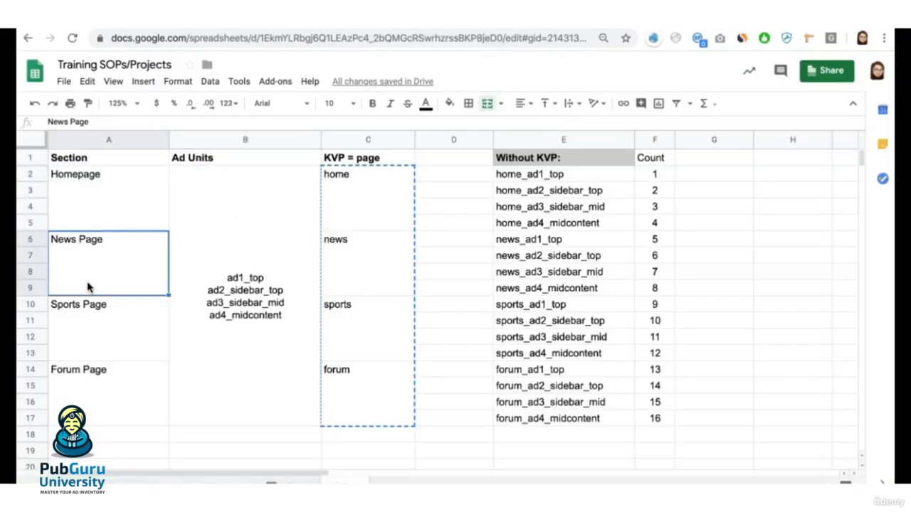
click(333, 261)
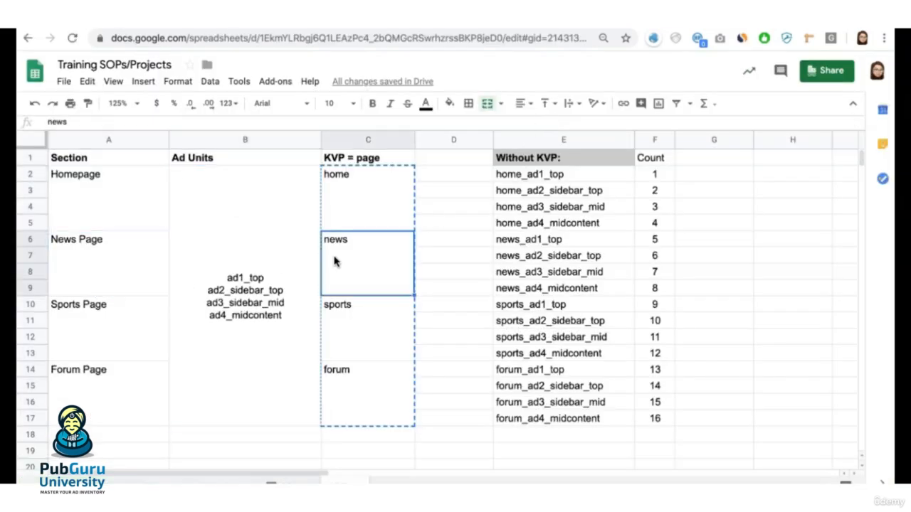
key(ctrl+Tab)
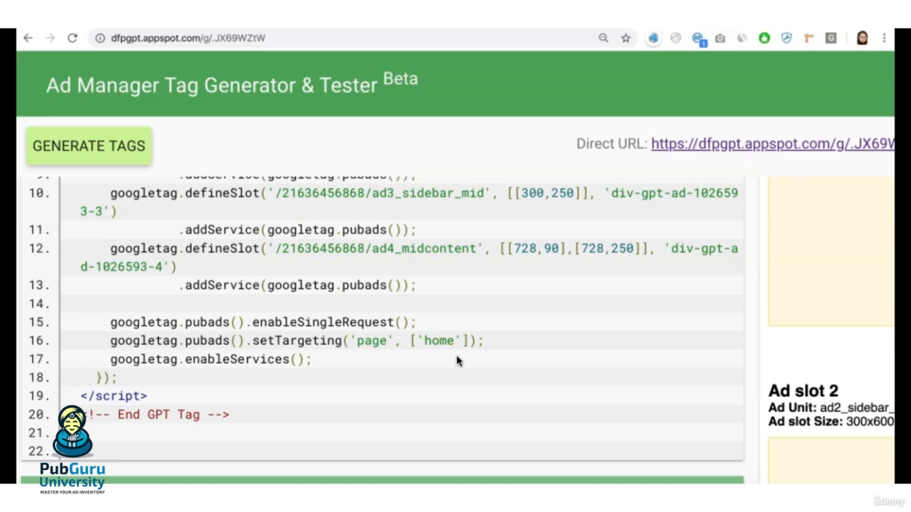
key(ctrl+shift+Tab)
click(371, 353)
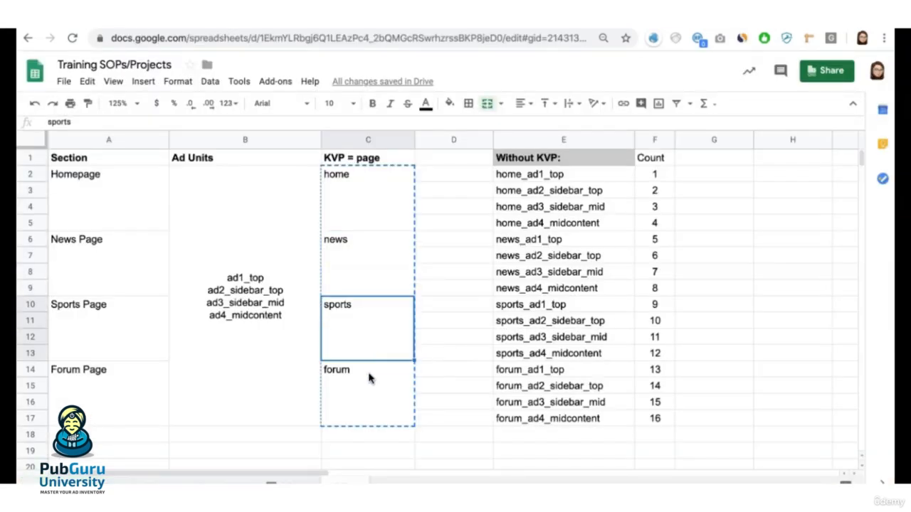
click(371, 367)
Step: In the new AdSense line item in Google Ad Manager, add custom targeting where the page key is any of home
key(ctrl+Tab)
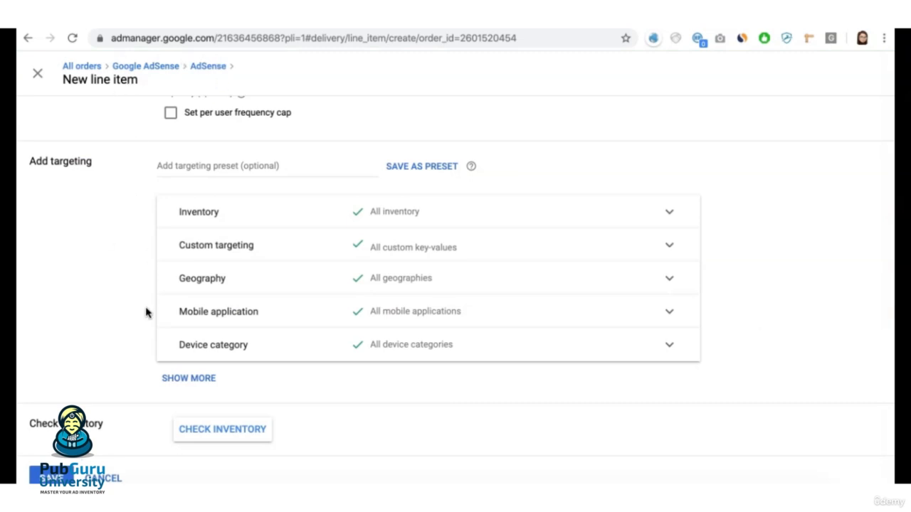
click(420, 257)
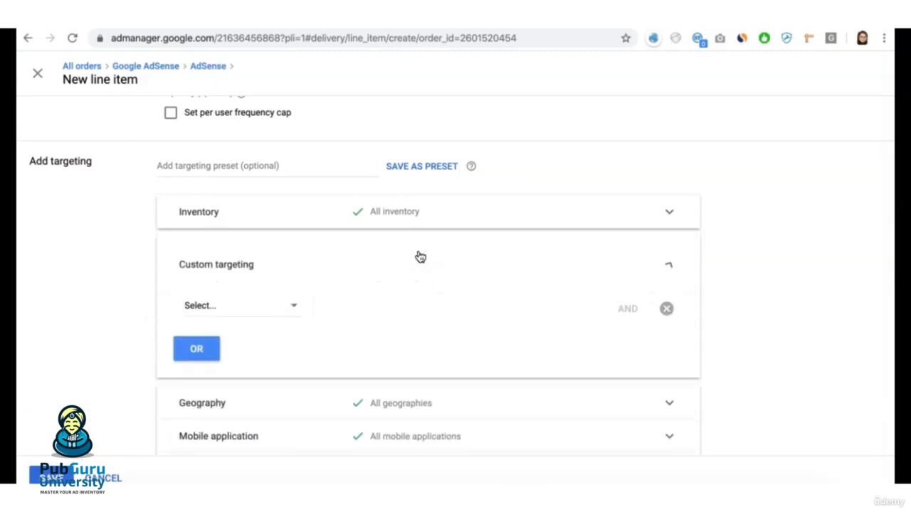
click(293, 311)
click(224, 327)
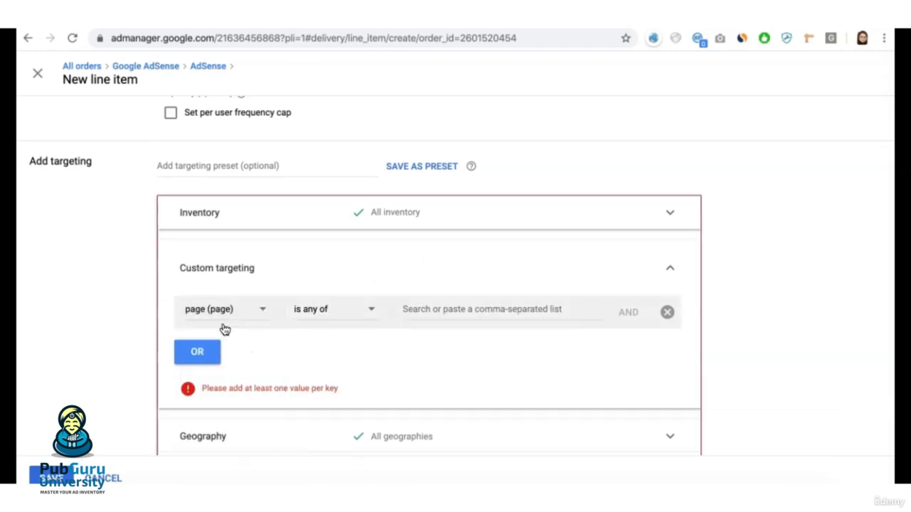
click(420, 309)
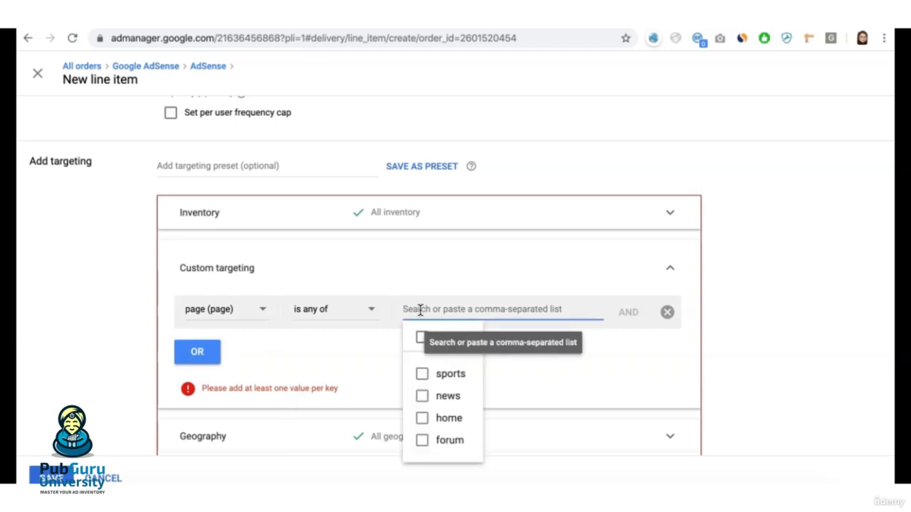
click(422, 419)
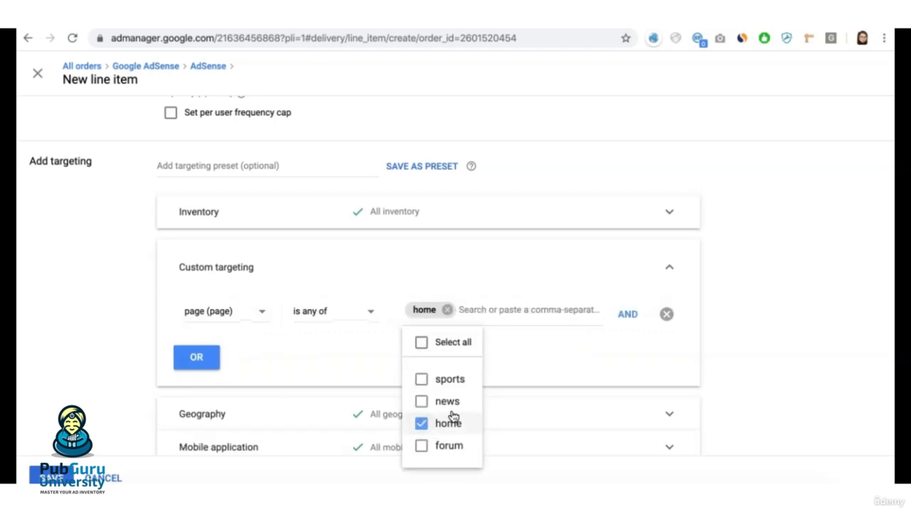
click(548, 347)
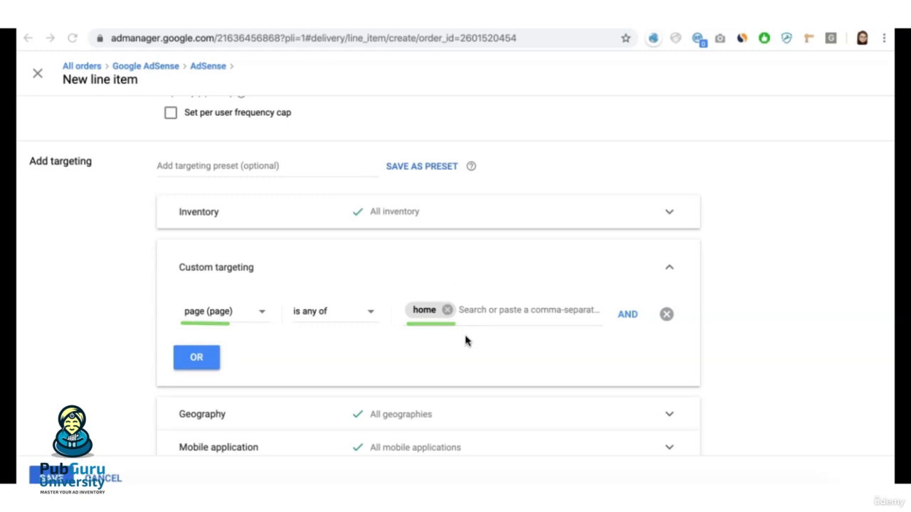
click(347, 321)
click(344, 353)
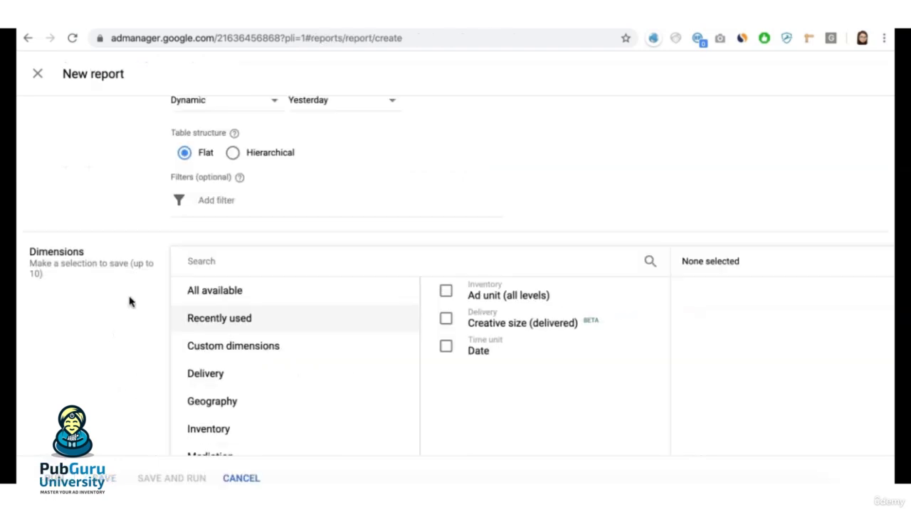
Step: Add a filter to the new report for Key-values that contains "page"
click(258, 201)
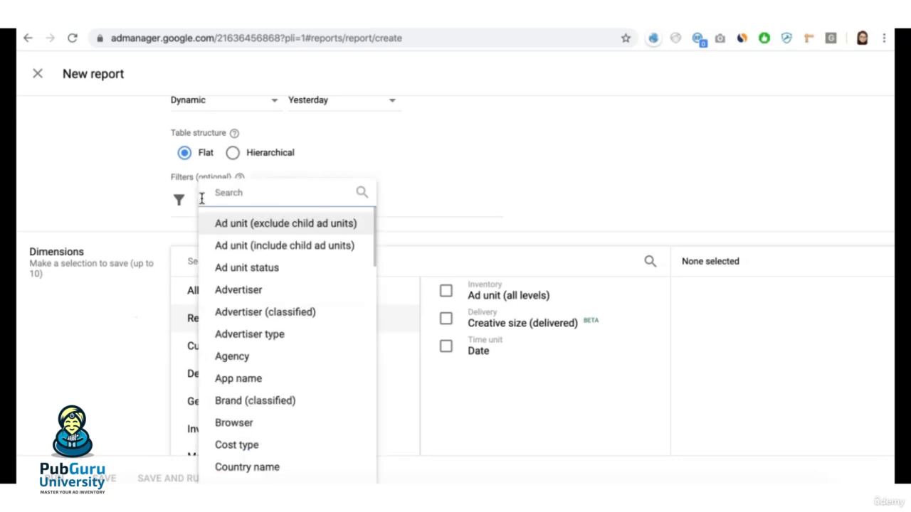
text(key)
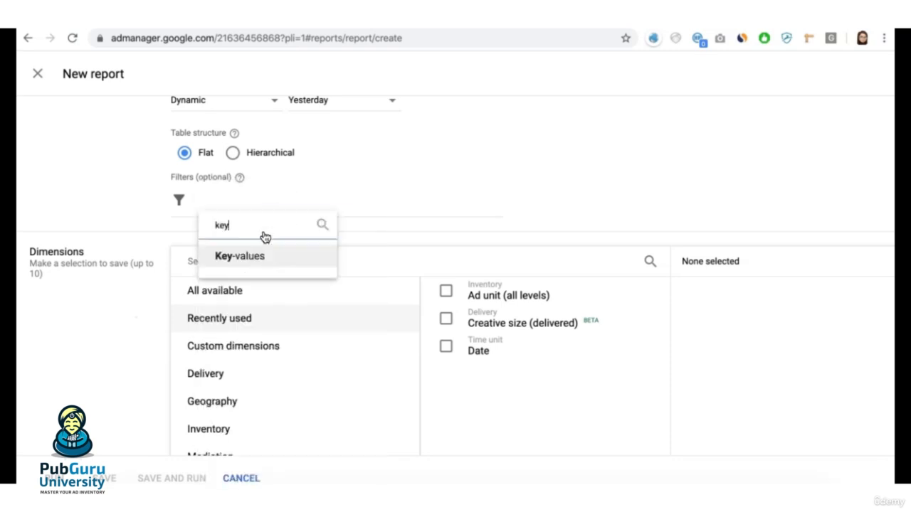
click(271, 257)
click(286, 256)
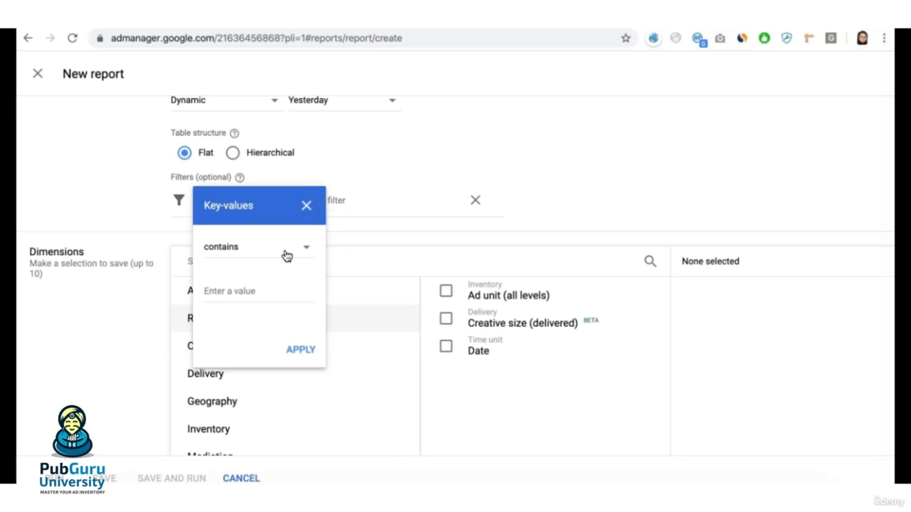
click(241, 292)
text(page)
click(301, 351)
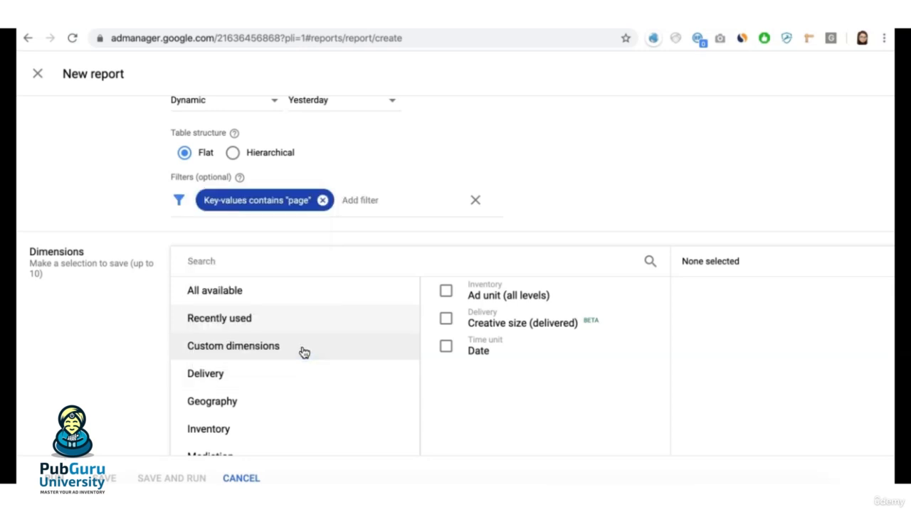
Step: Find the Key-values dimension and add it to the report
click(237, 270)
text(key)
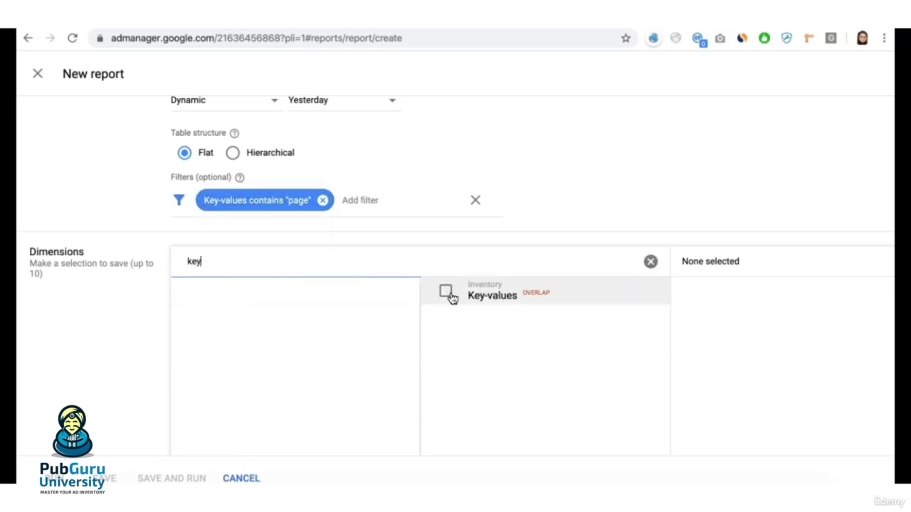
click(447, 293)
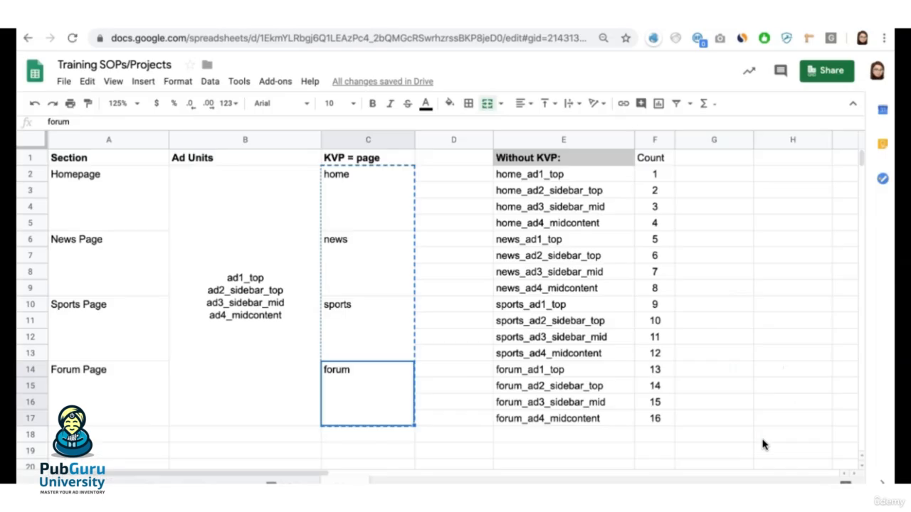
Step: Review the news, sports and forum page values in the Google Sheets KVP column against the report's key-values setup
click(373, 272)
click(360, 355)
click(362, 398)
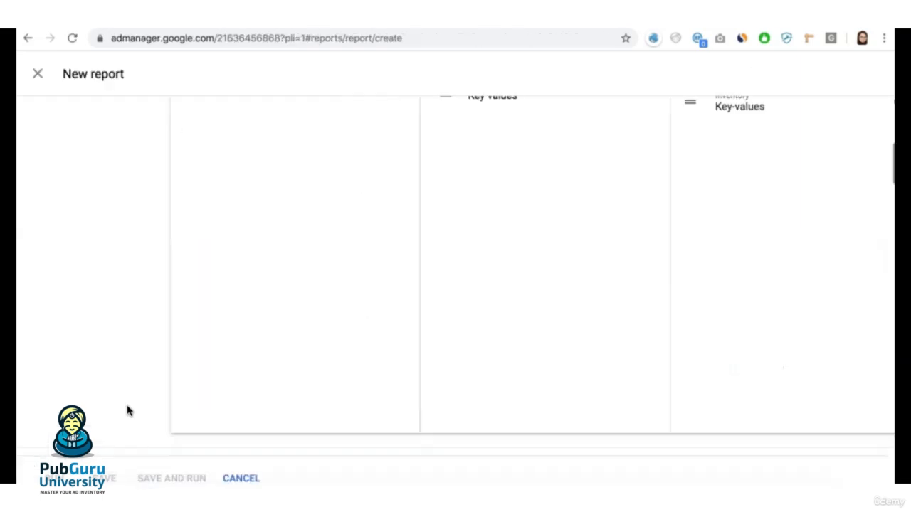
scroll(128, 410, down, 5)
scroll(128, 411, down, 5)
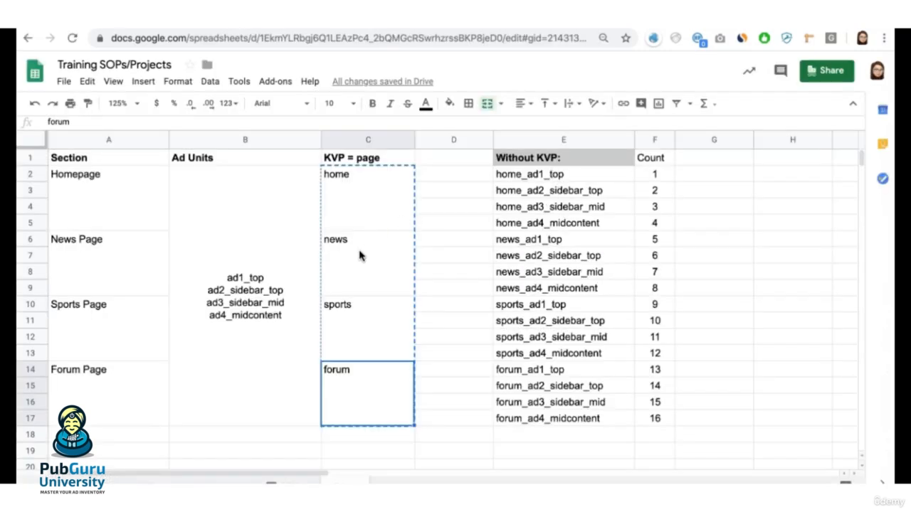
click(359, 256)
click(363, 325)
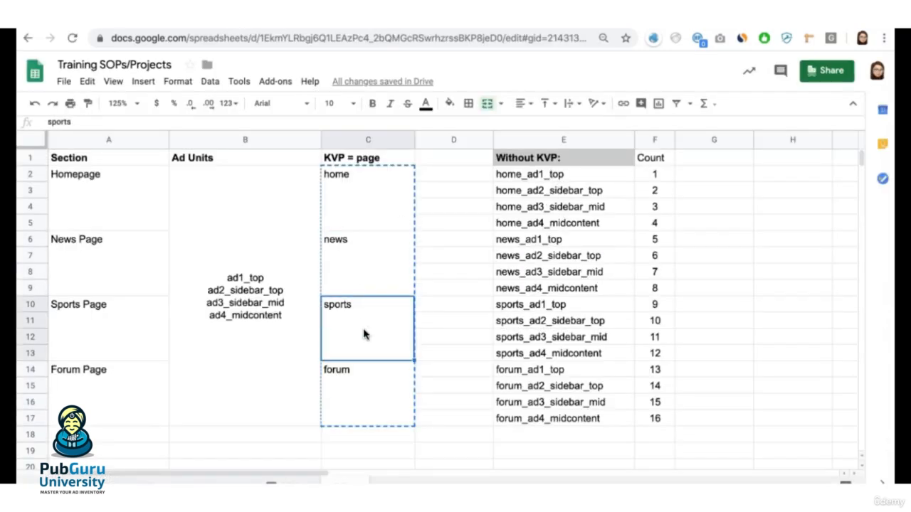
click(361, 376)
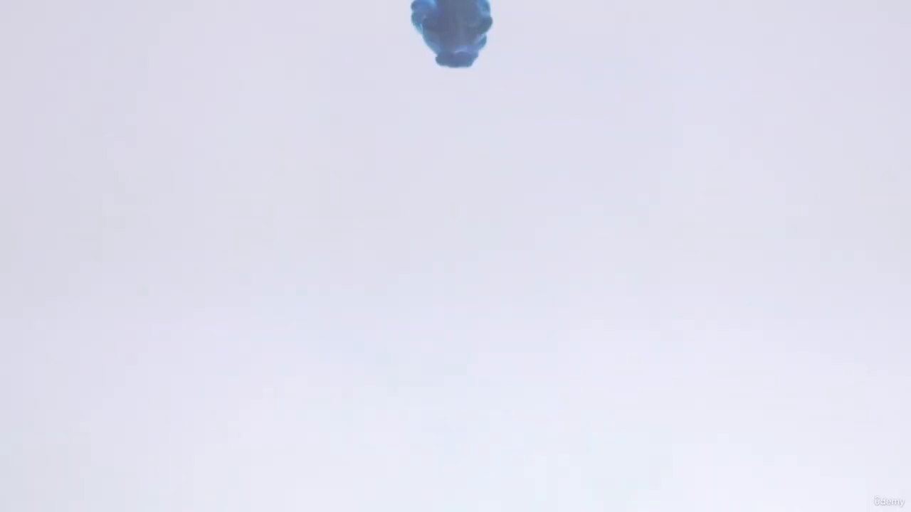